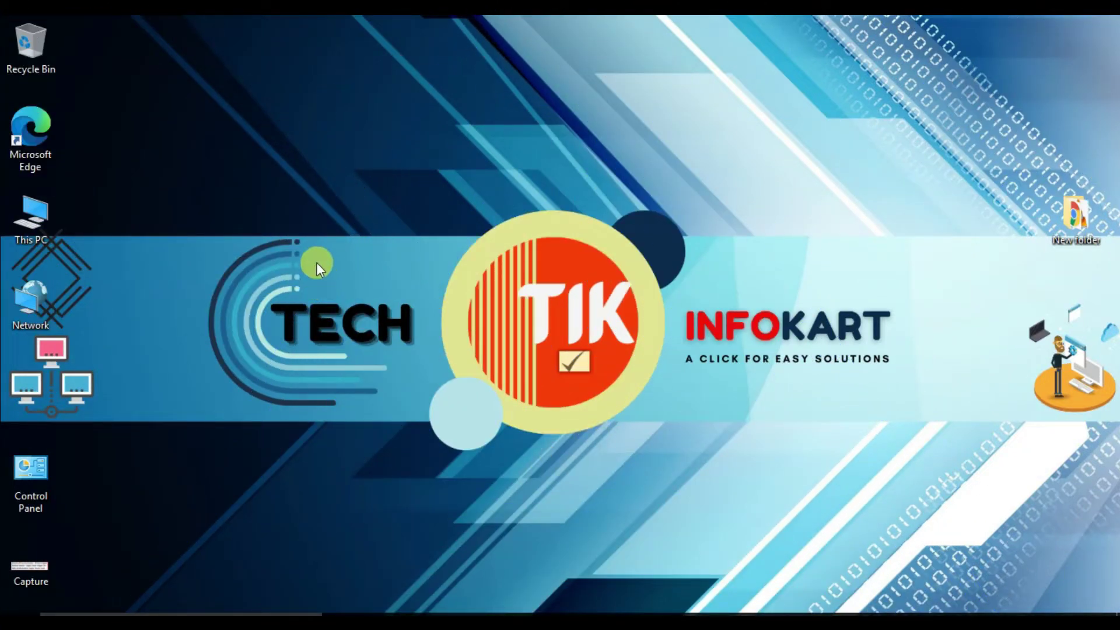
Step: Open System Properties from This PC's Properties and move the dialog to the screen centre
right_click(33, 208)
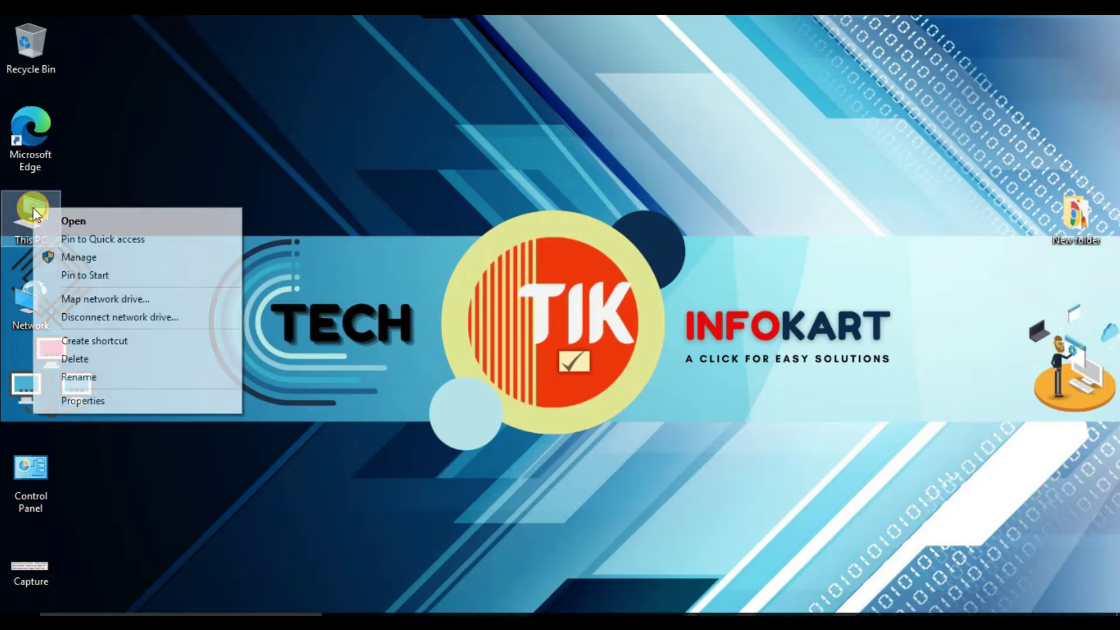
click(92, 404)
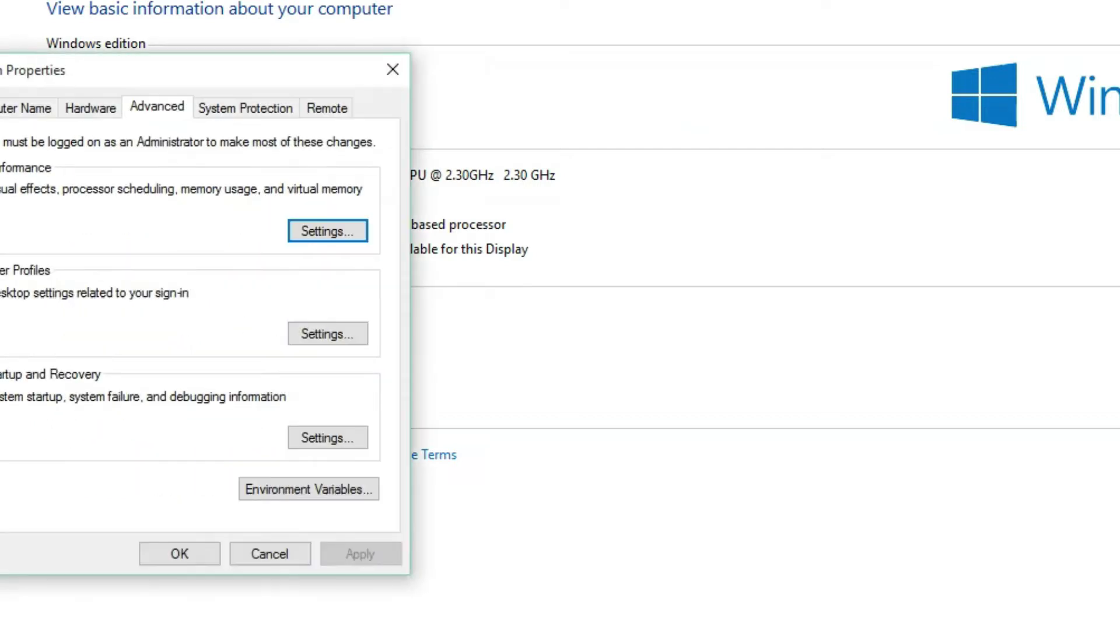
drag(167, 69, 432, 56)
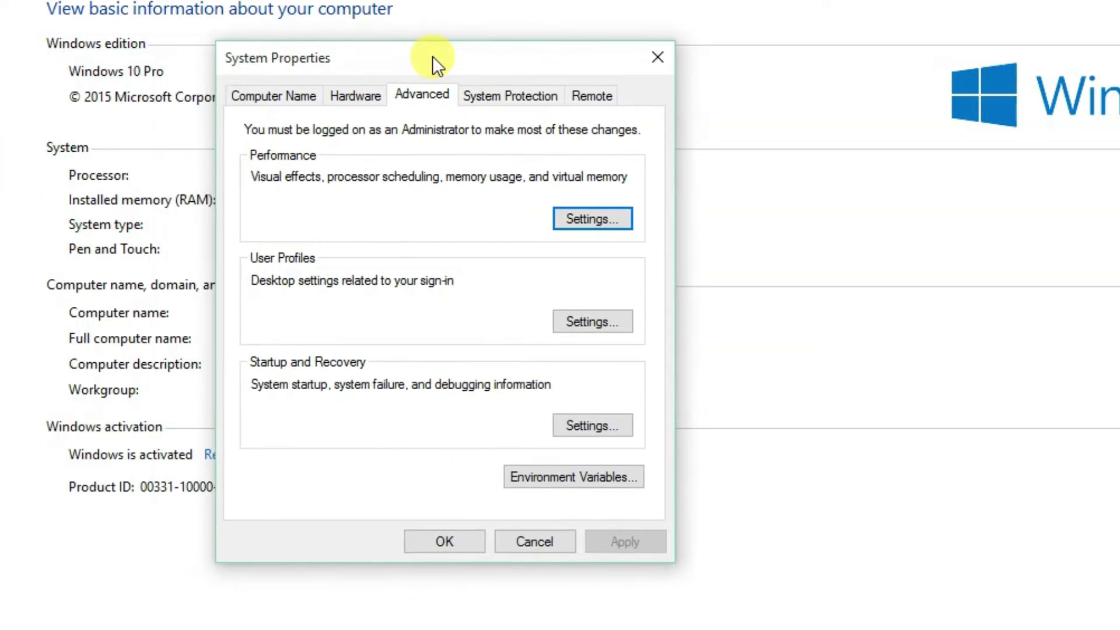
Step: Open Device Installation Settings from the Hardware tab of System Properties
click(355, 97)
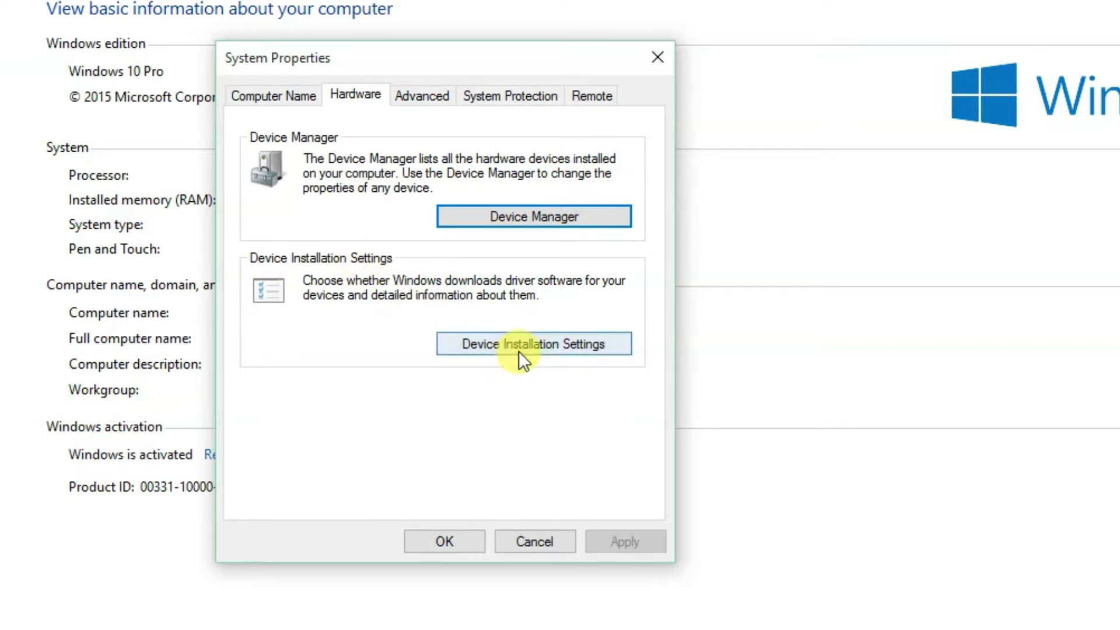
click(532, 346)
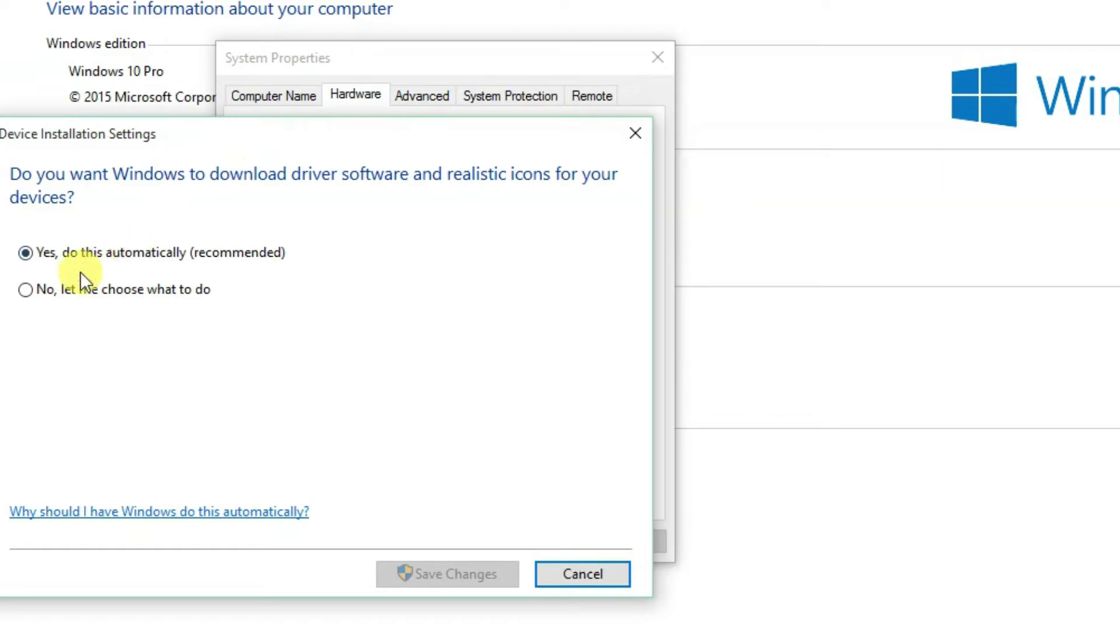
Step: Choose 'Never install driver software from Windows Update', save the change, and close System Properties
click(26, 291)
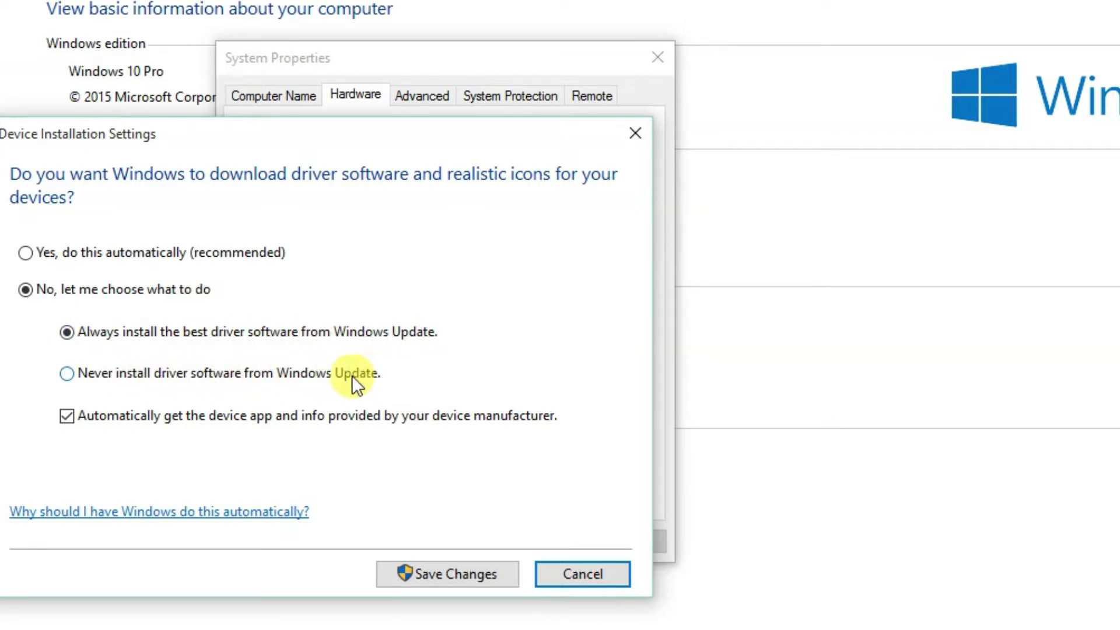
click(69, 373)
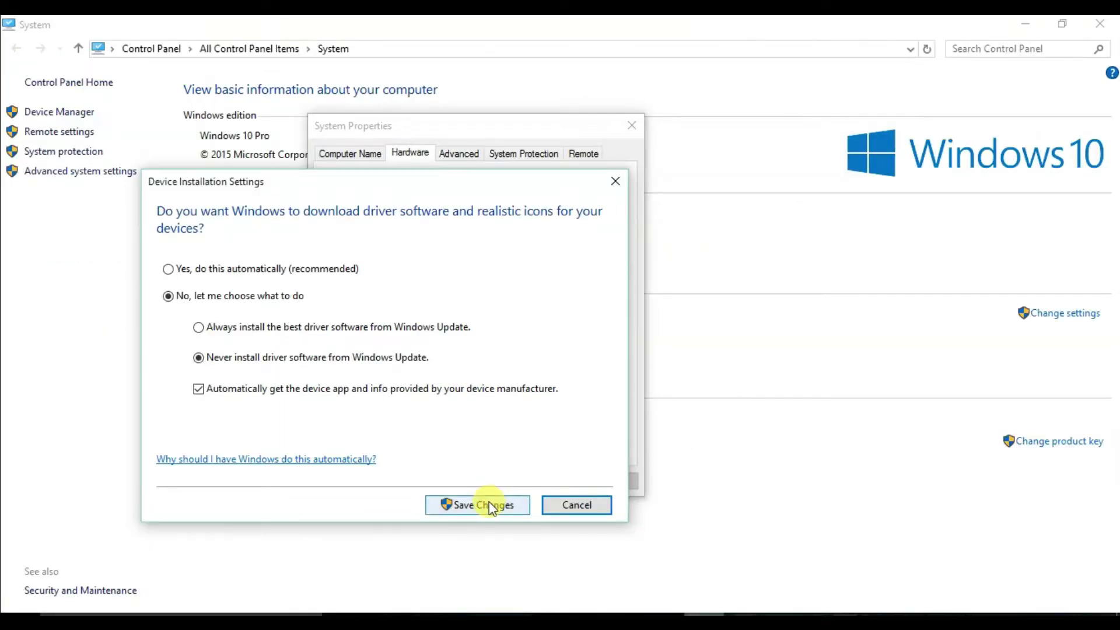
click(492, 505)
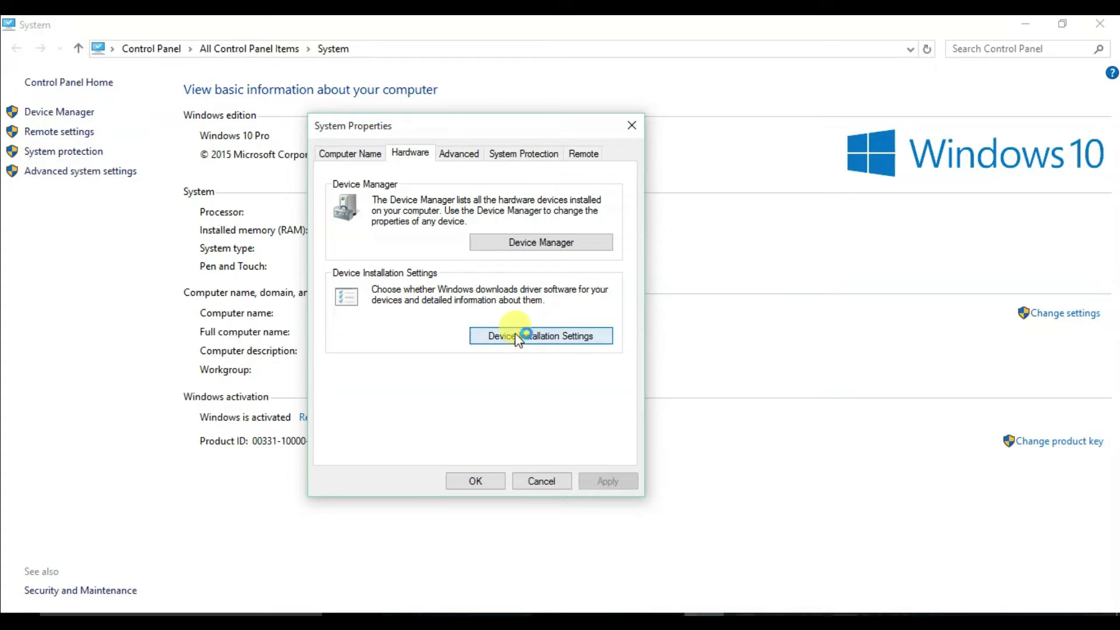
click(634, 126)
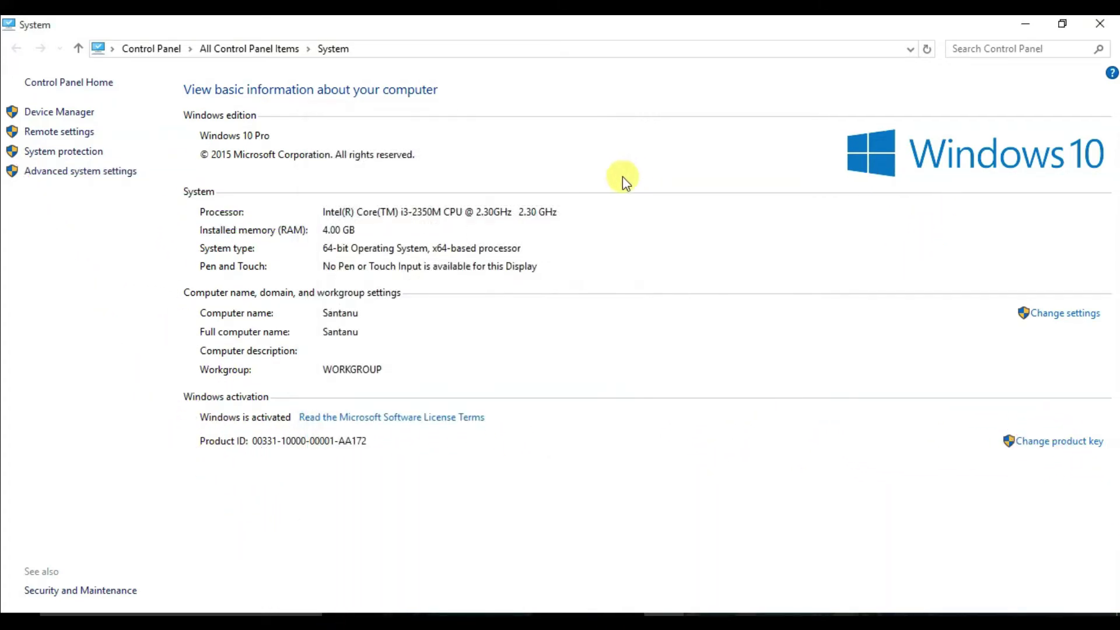
click(1099, 24)
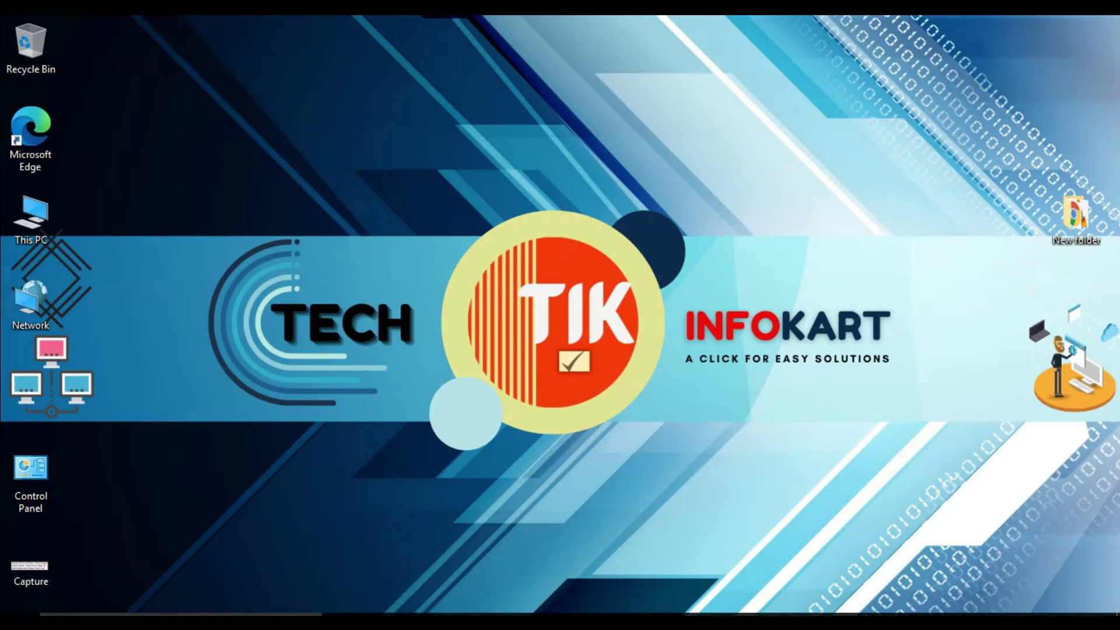
key(super+x)
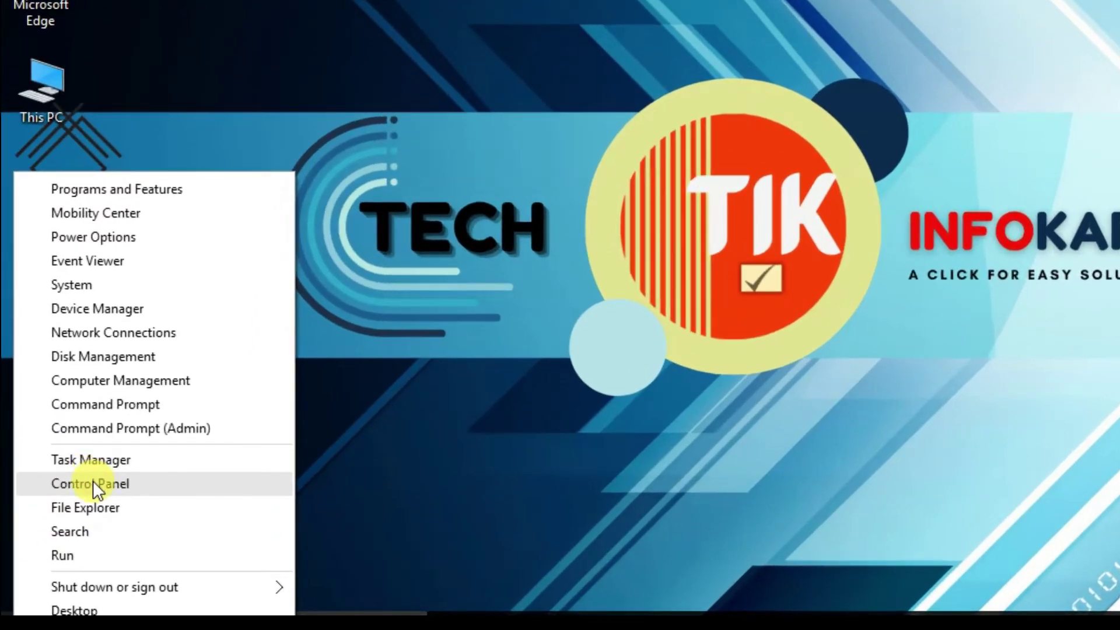
click(93, 480)
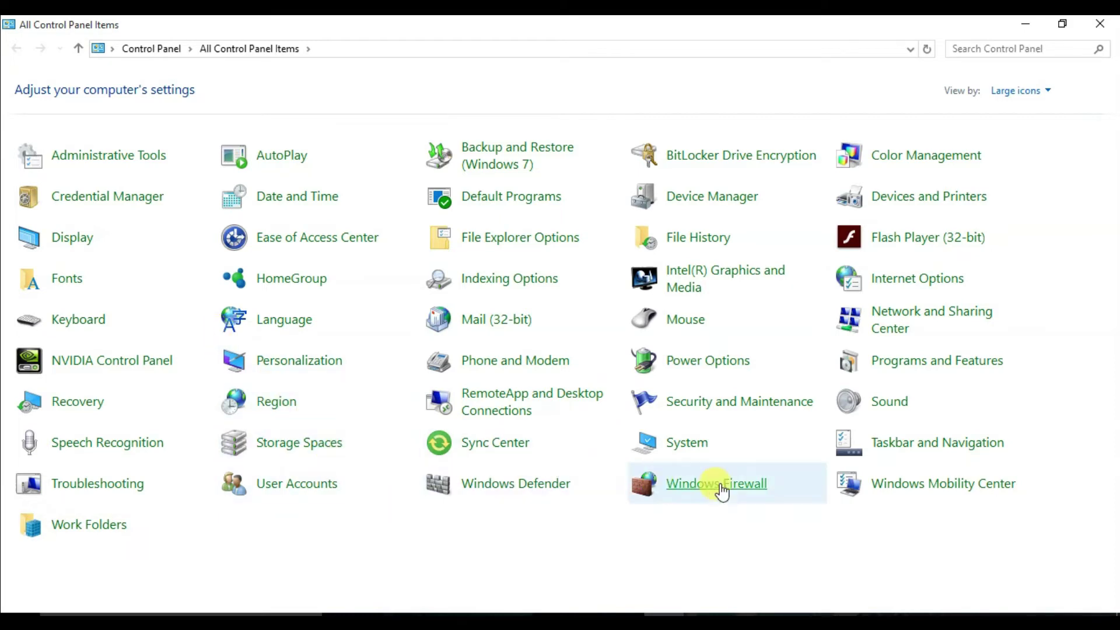
click(680, 448)
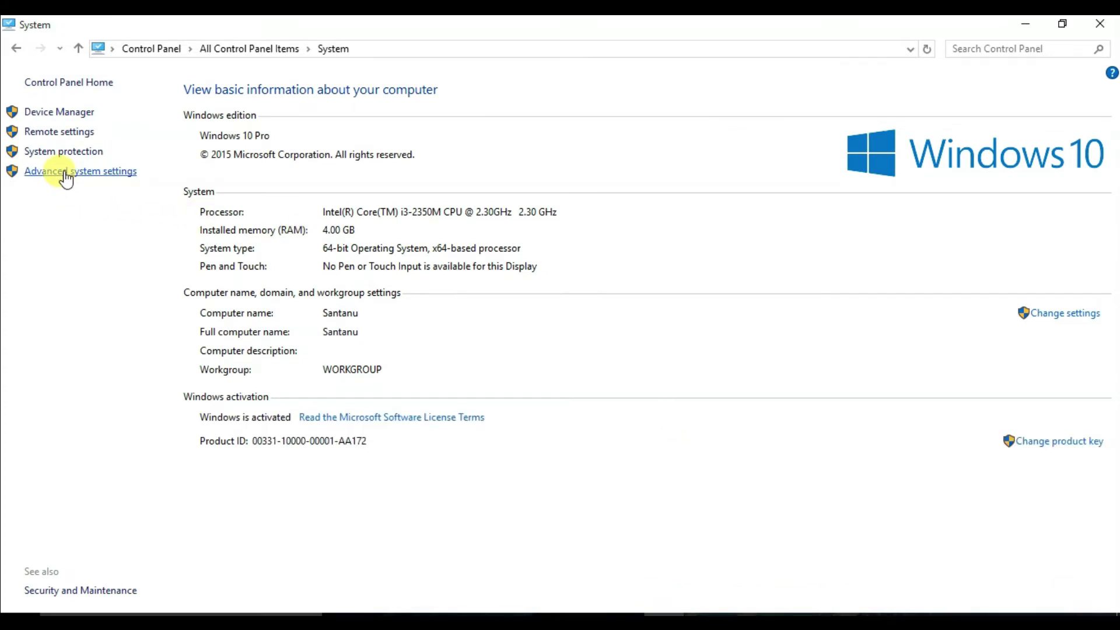
Step: Reopen Device Installation Settings via Advanced system settings and the Hardware tab
click(93, 173)
drag(146, 53, 441, 67)
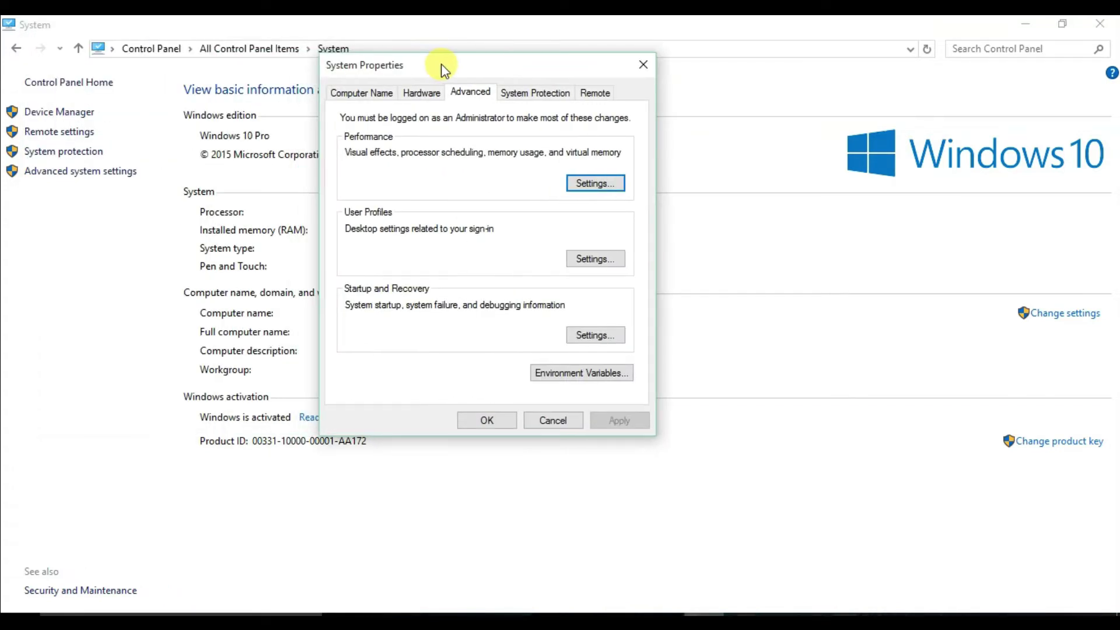
click(421, 93)
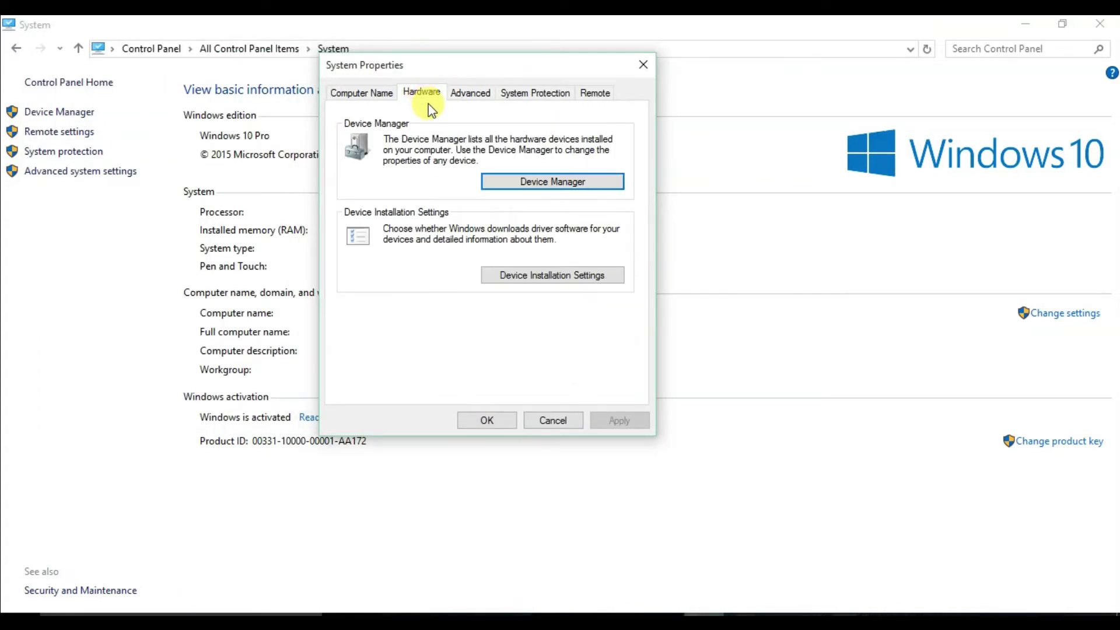
click(552, 277)
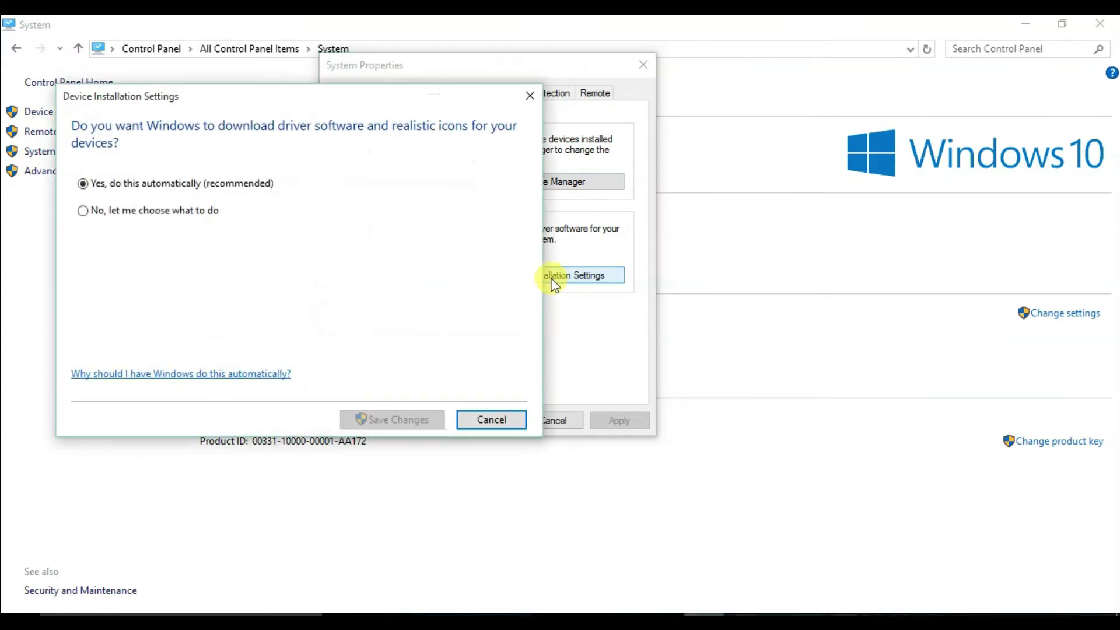
Step: Choose 'No', then 'Always install the best driver software from Windows Update', and save
click(83, 210)
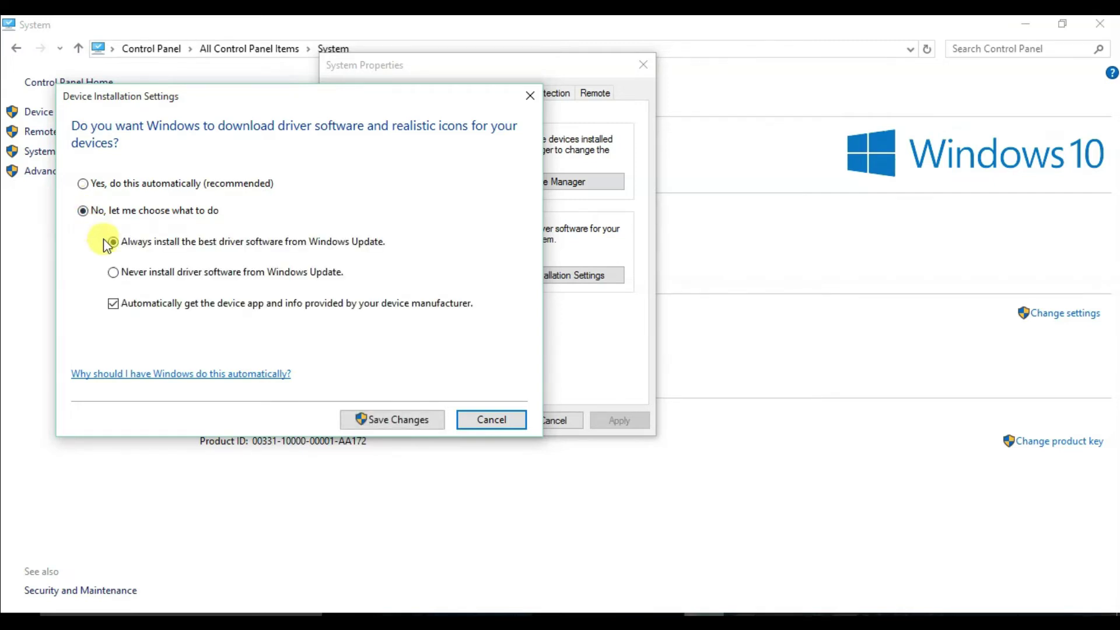
click(114, 273)
click(113, 243)
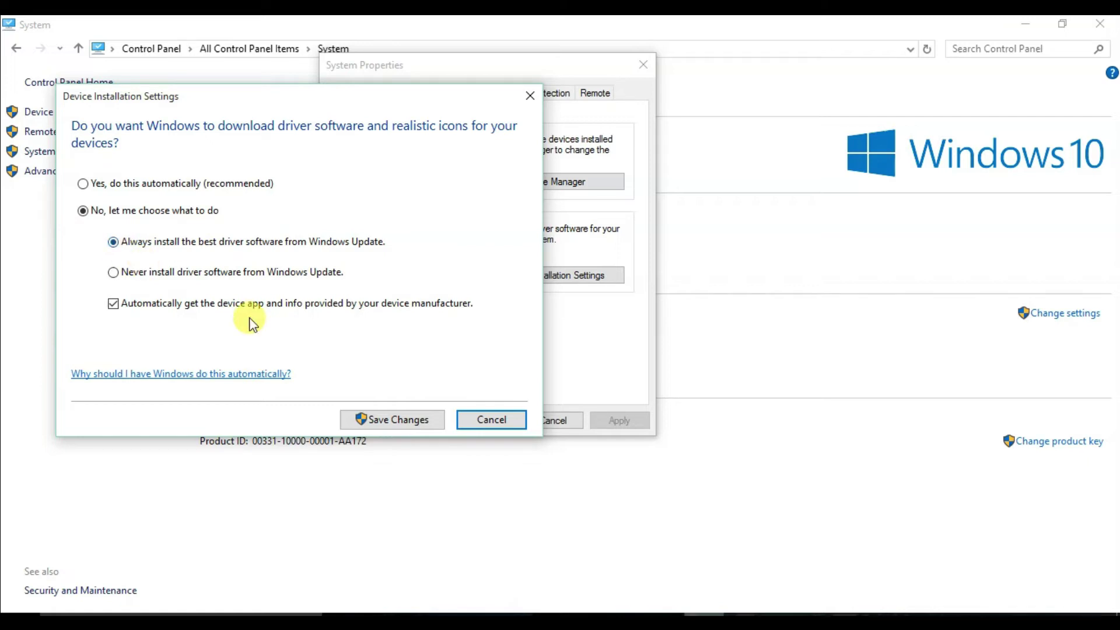
click(407, 421)
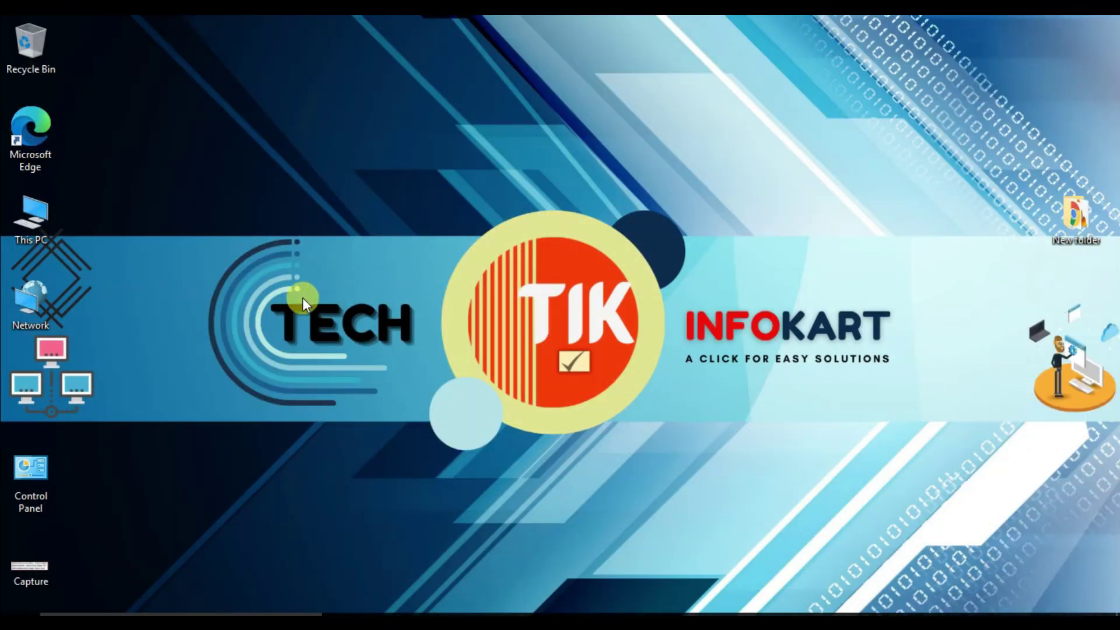
Step: Run gpedit.msc from the Run dialog to open the Local Group Policy Editor
key(super+r)
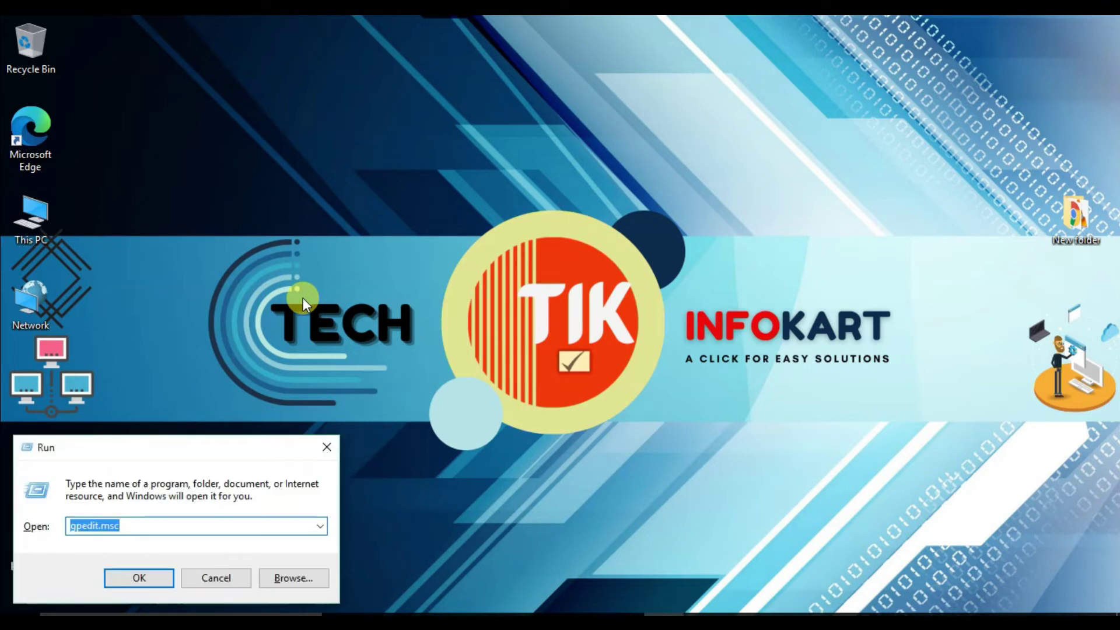
drag(196, 444, 516, 278)
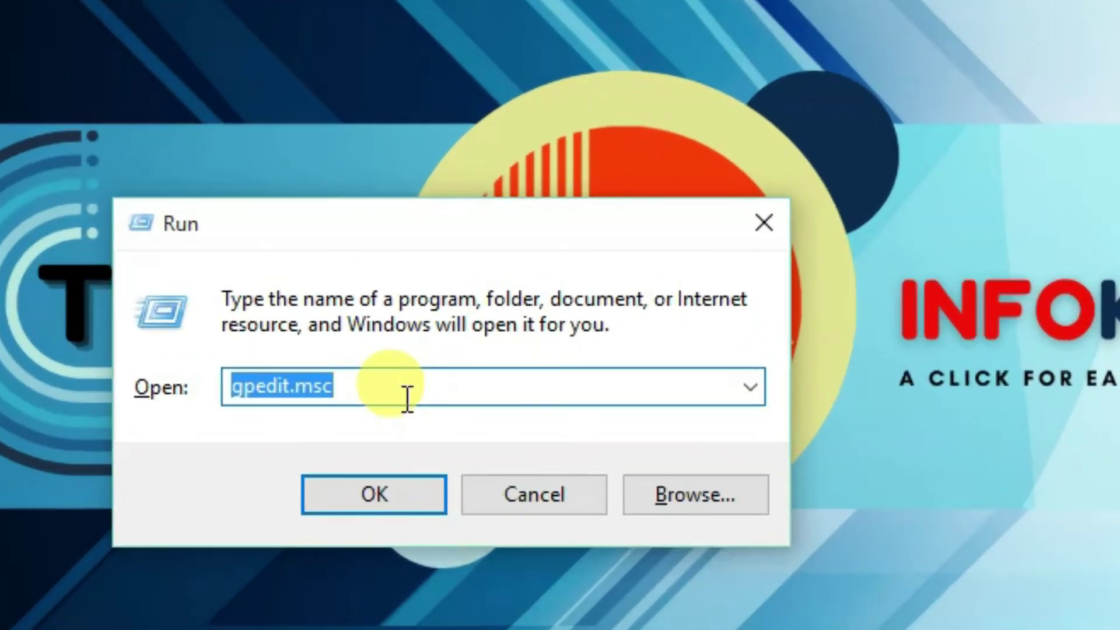
text(gp)
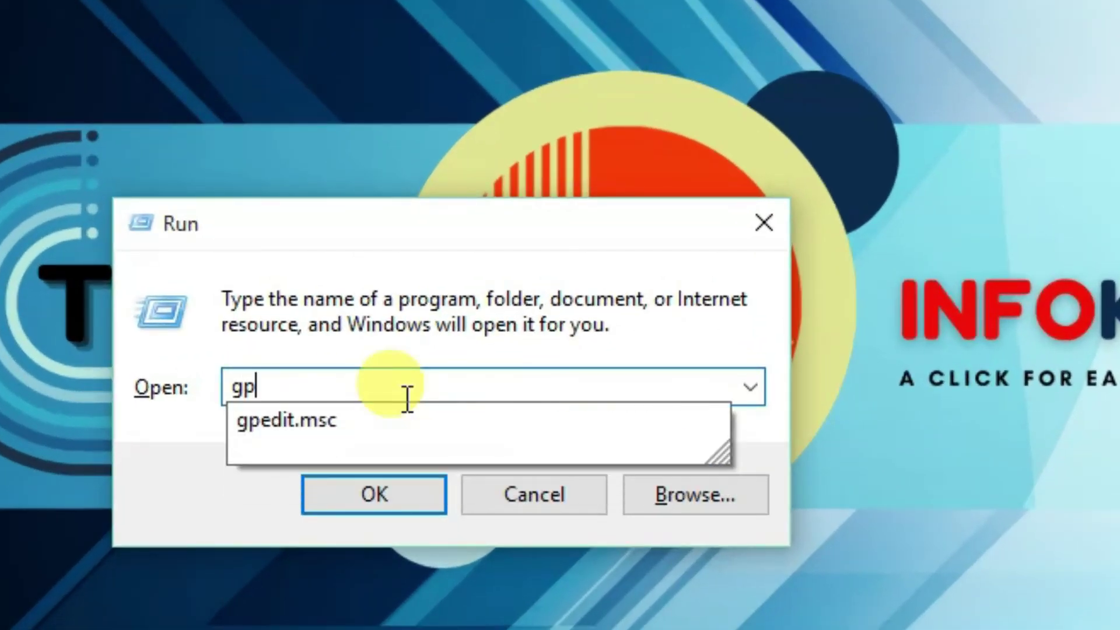
text(edi)
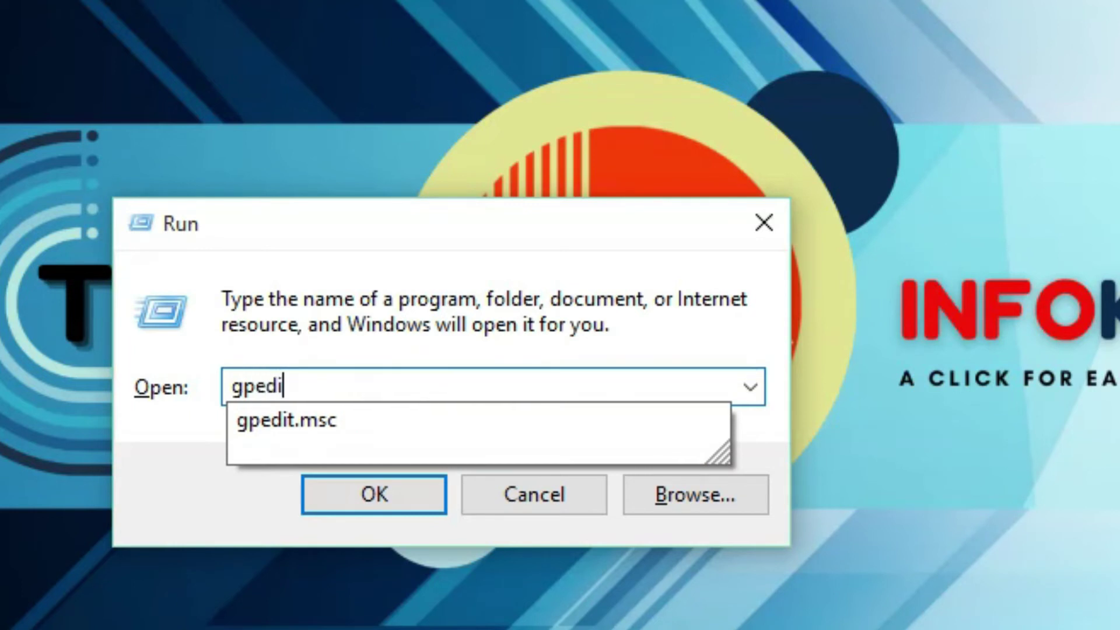
text(t.m)
click(405, 416)
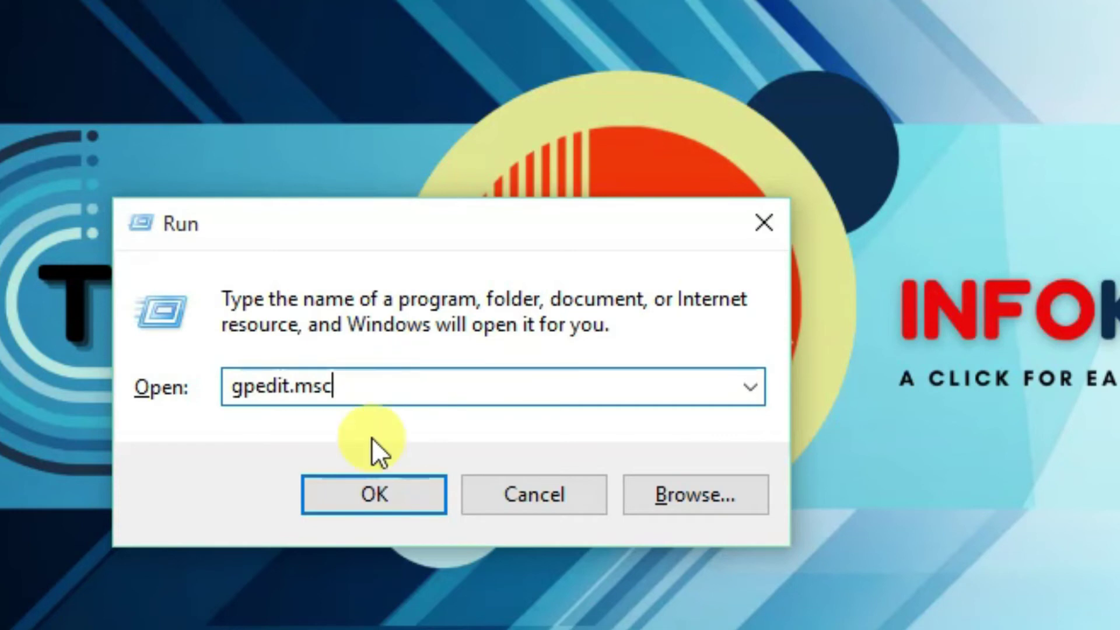
click(370, 493)
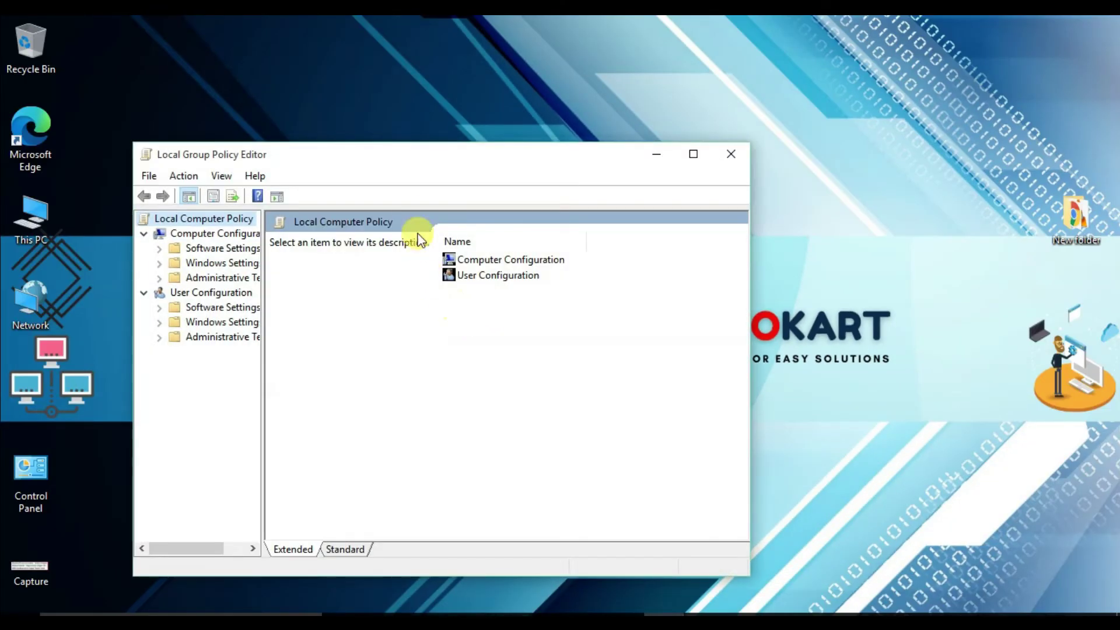
Step: Expand Computer Configuration > Administrative Templates > Windows Components and select the Windows Update folder
drag(397, 149, 477, 103)
click(223, 189)
click(223, 203)
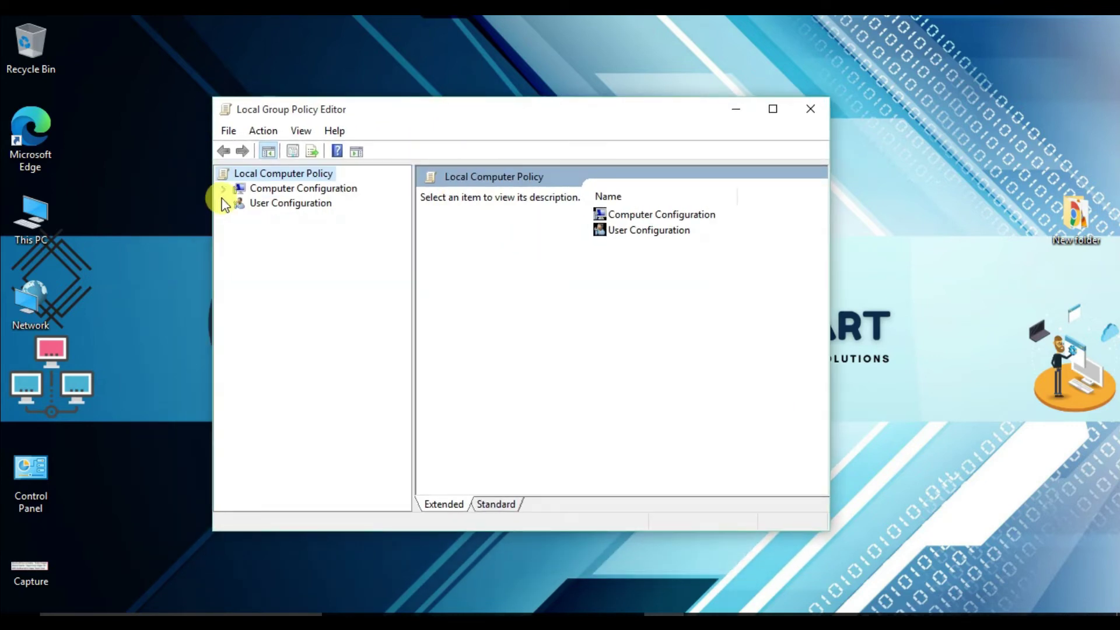
click(222, 188)
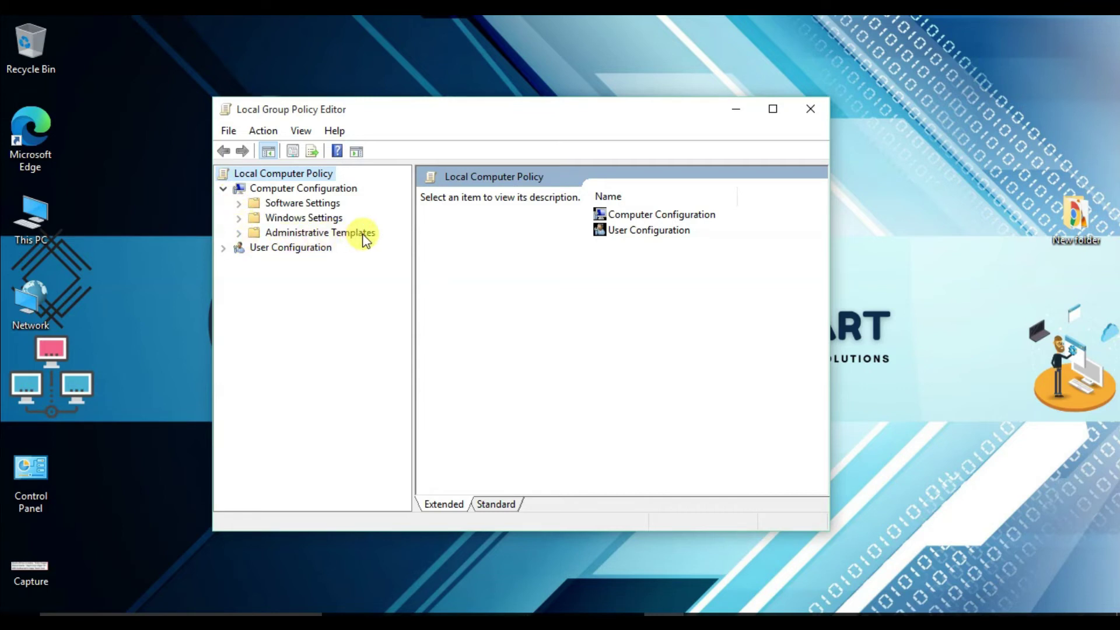
click(239, 233)
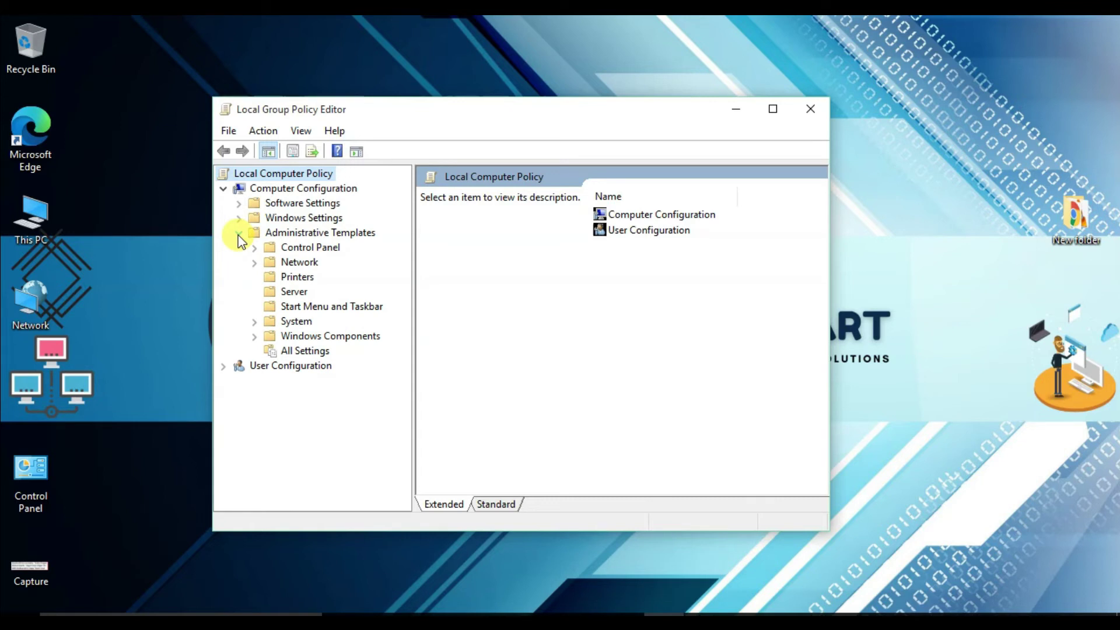
click(255, 337)
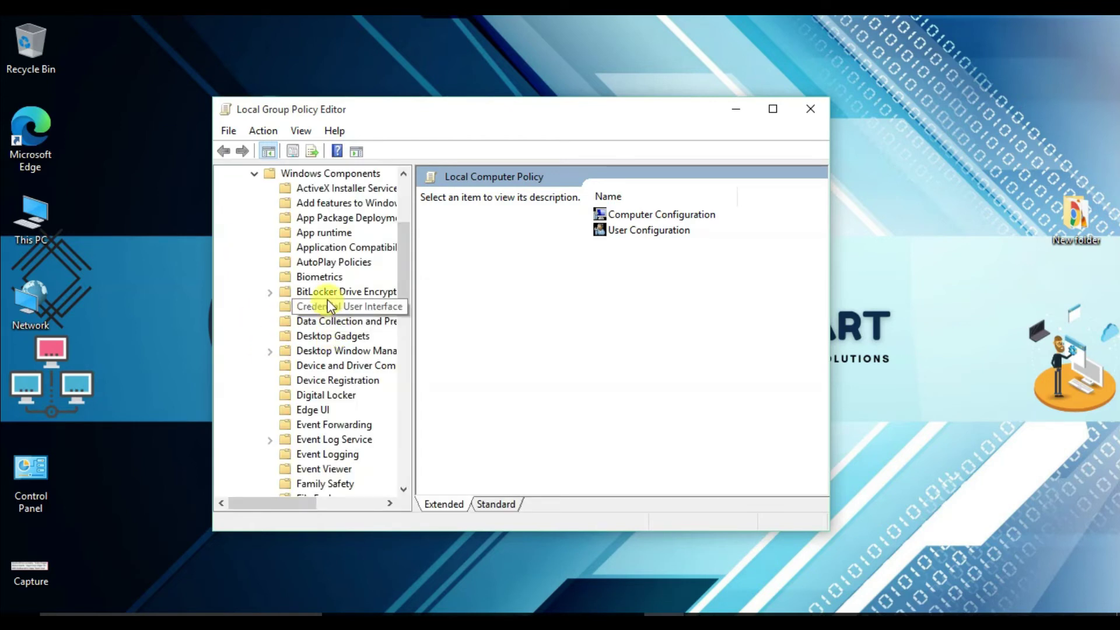
scroll(326, 289, down, 2)
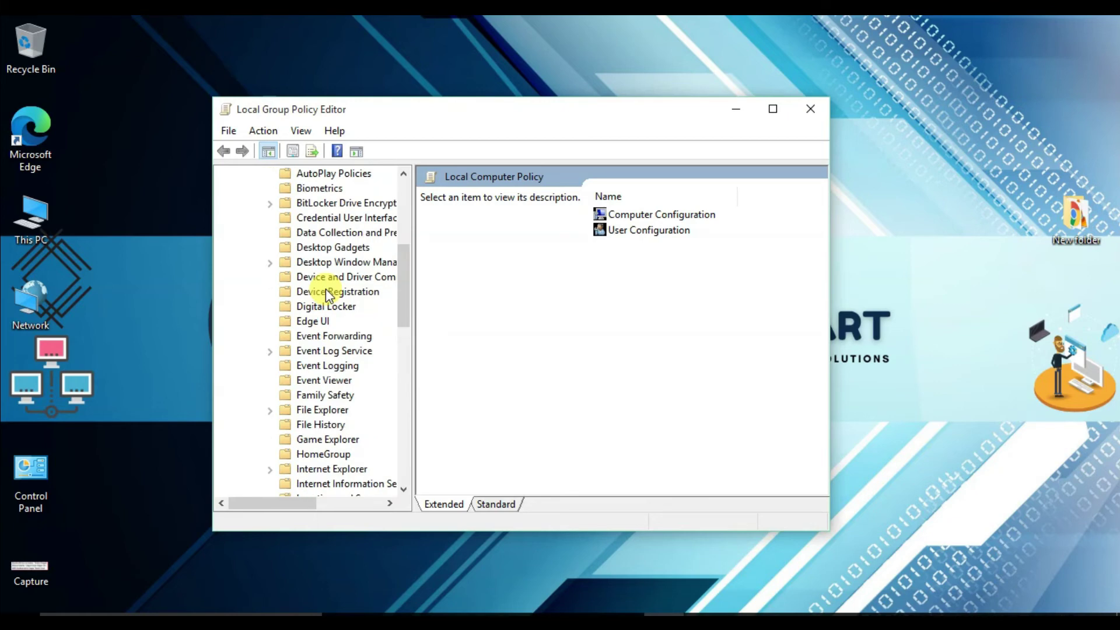
scroll(325, 288, down, 2)
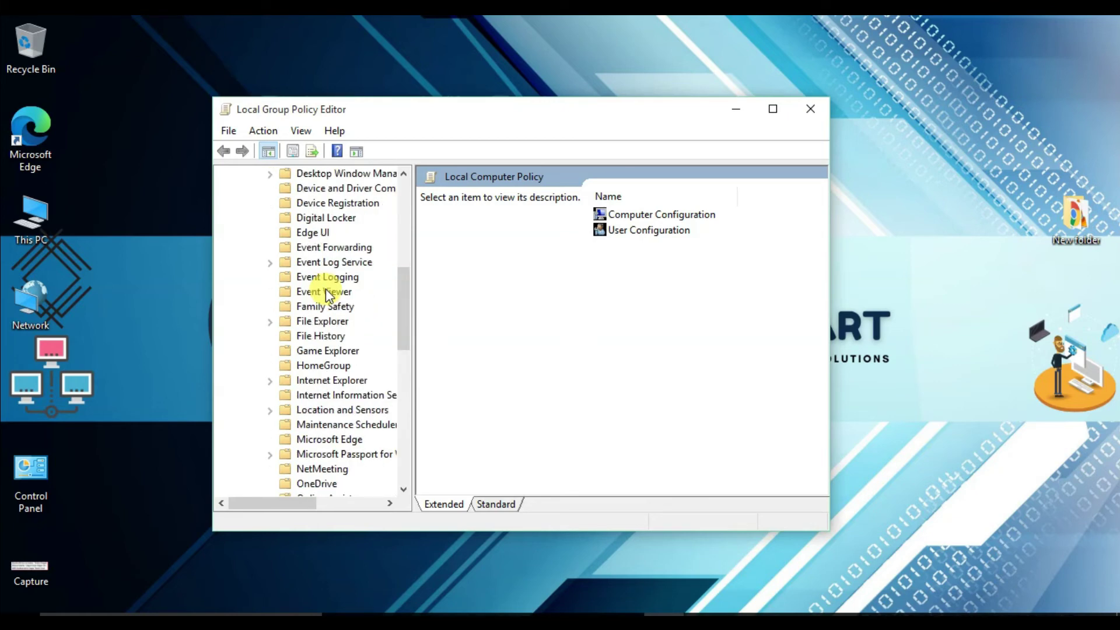
scroll(326, 290, down, 3)
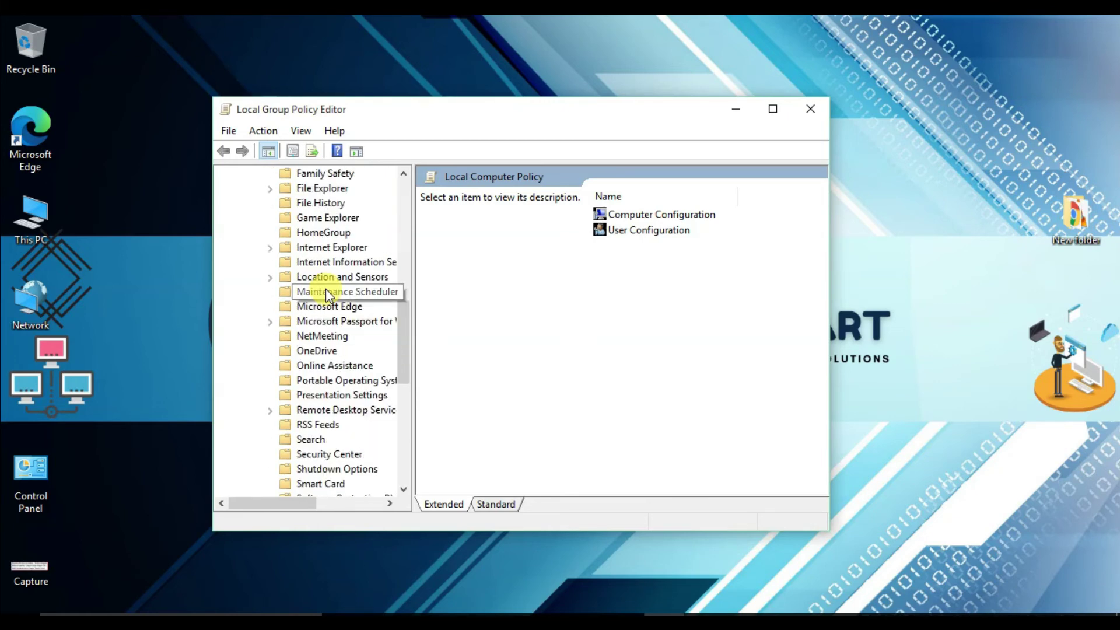
scroll(325, 289, down, 9)
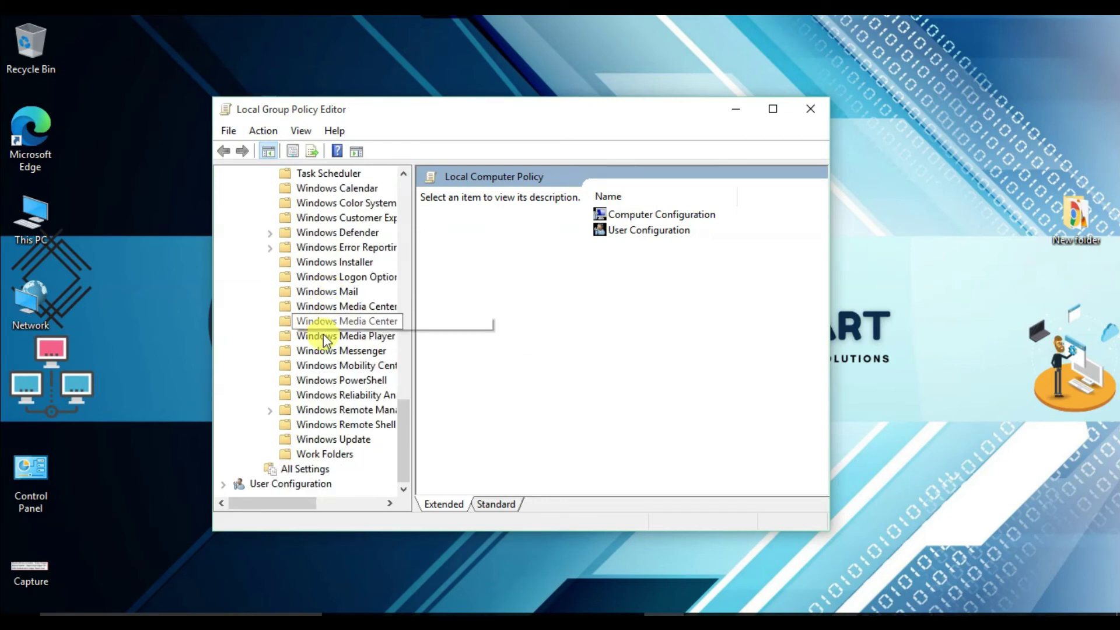
click(318, 438)
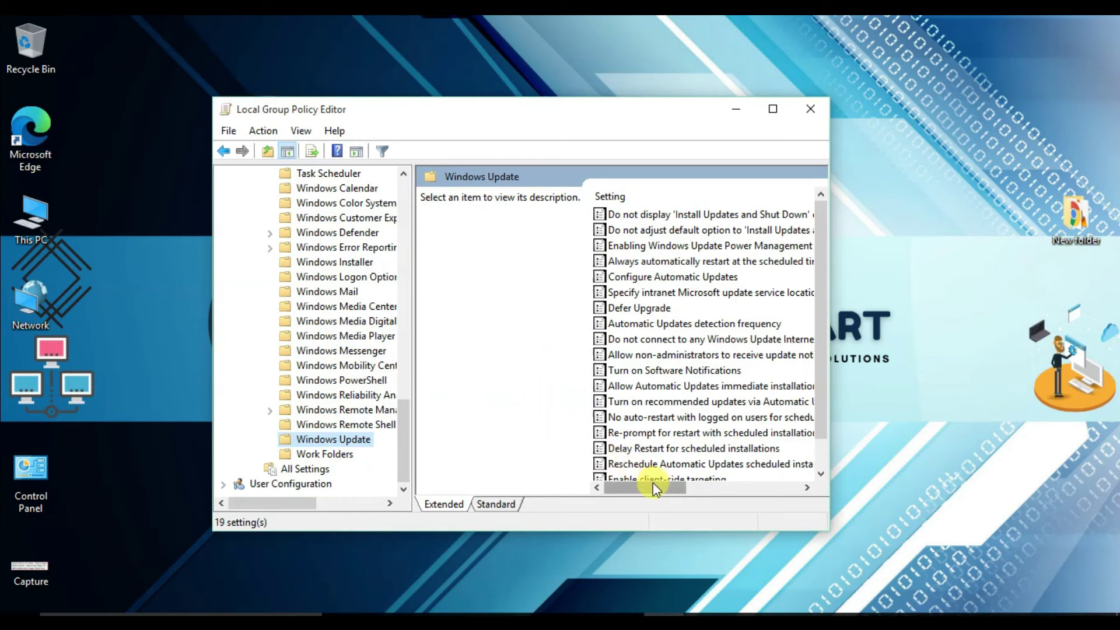
Step: Set 'Do not display Install Updates and Shut Down option' to Enabled, then close the policy editor
click(642, 339)
scroll(626, 373, down, 1)
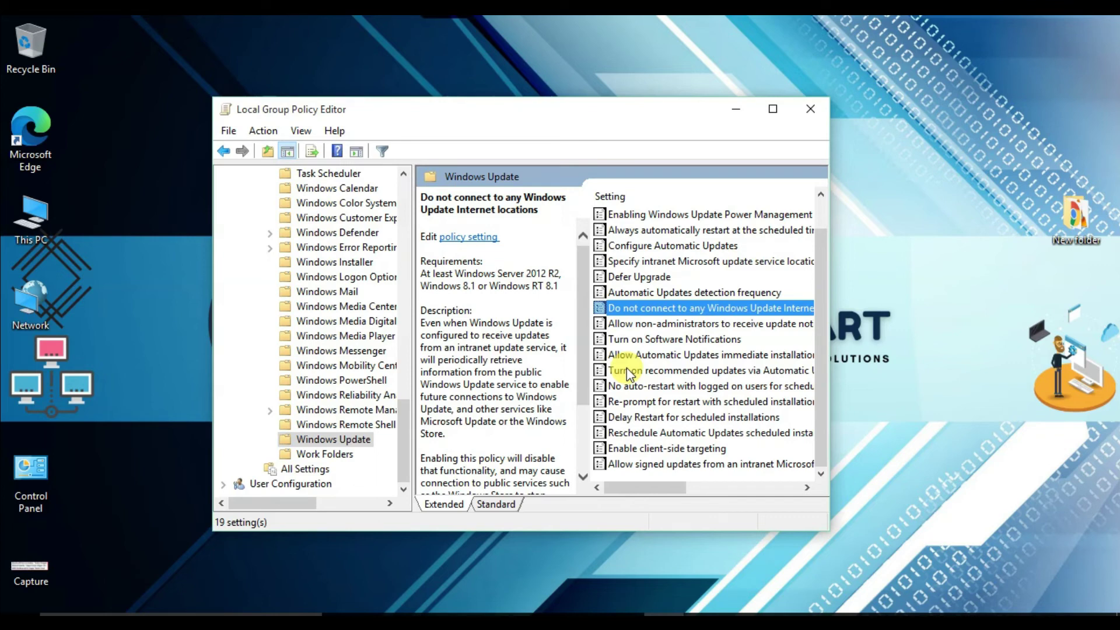
scroll(635, 246, up, 1)
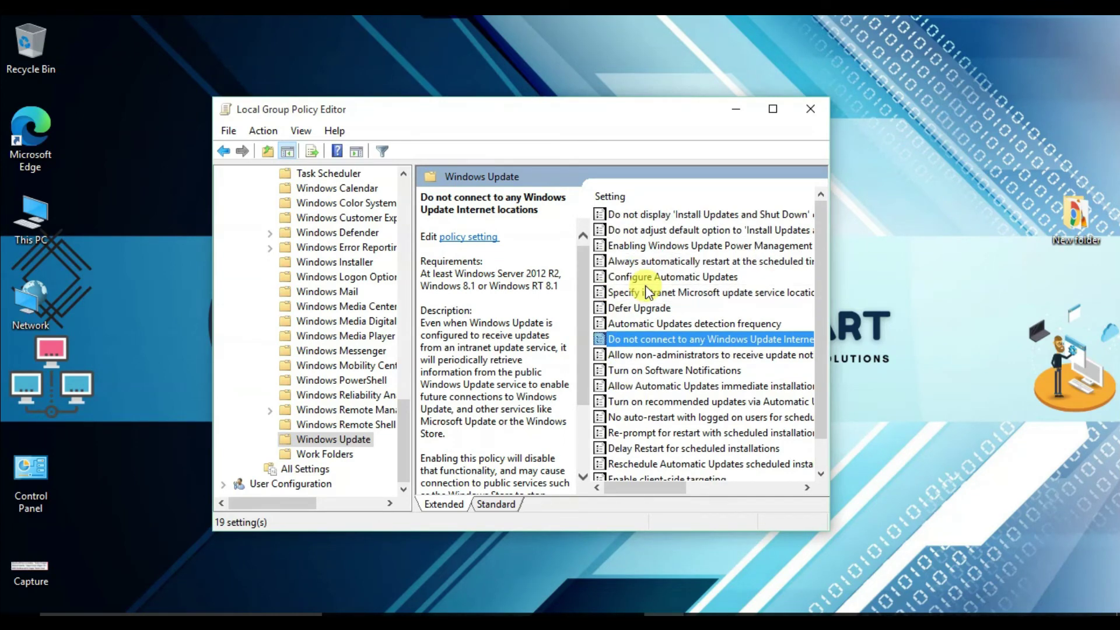
click(658, 216)
double_click(657, 215)
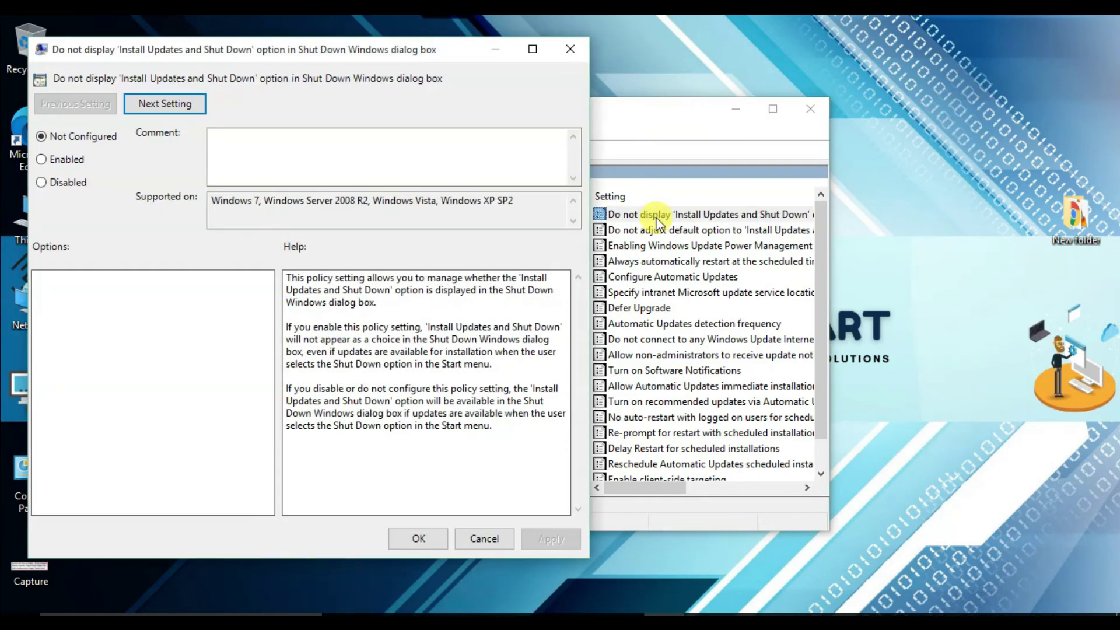
drag(314, 52, 432, 36)
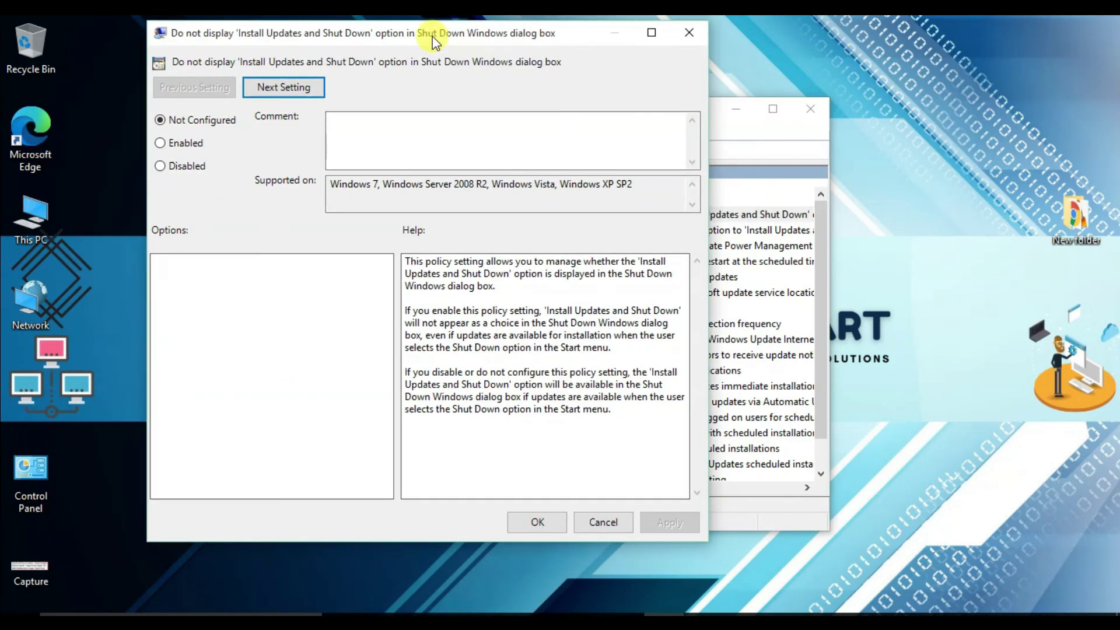
click(161, 143)
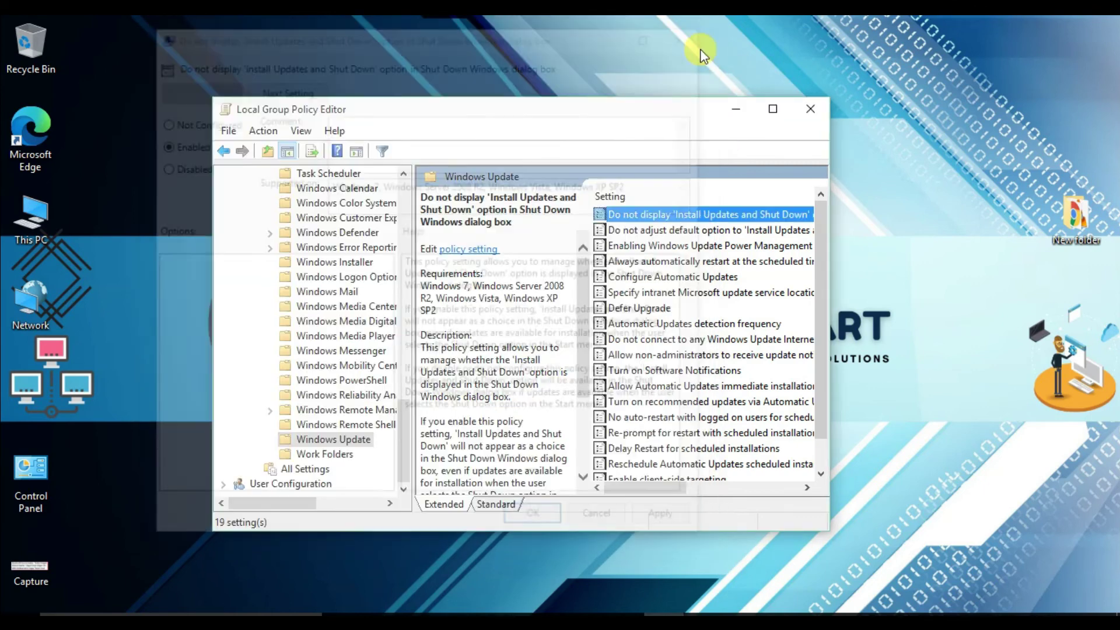
click(689, 33)
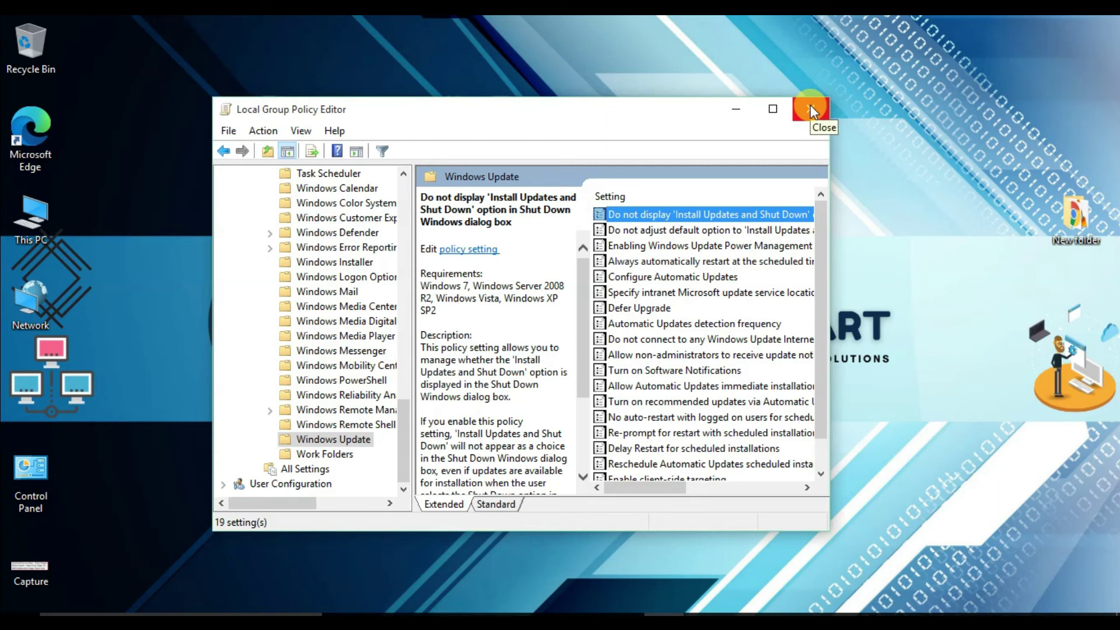
click(811, 111)
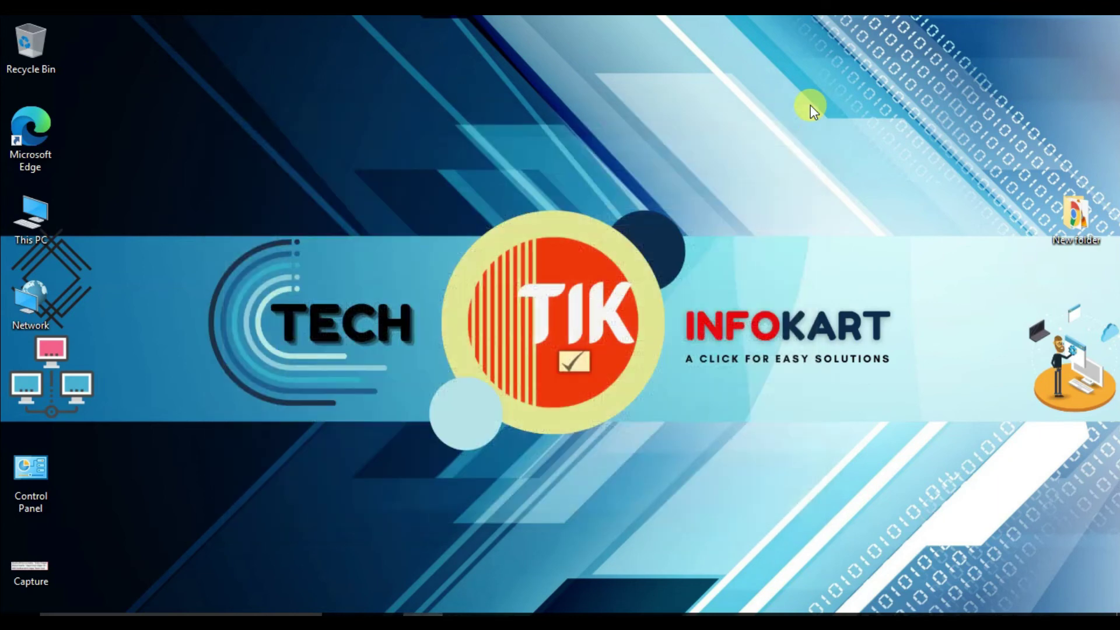